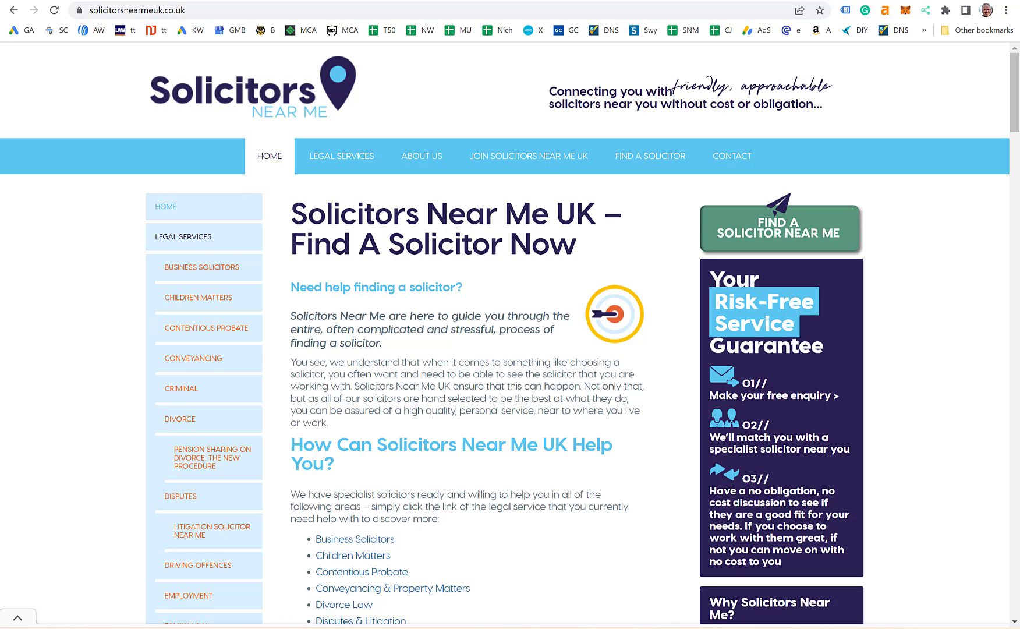
Step: Open Google Ads from the AW bookmark and show the Solicitors Near Me ad group's Ads list
{"action": "left_click", "coordinate": [89, 30]}
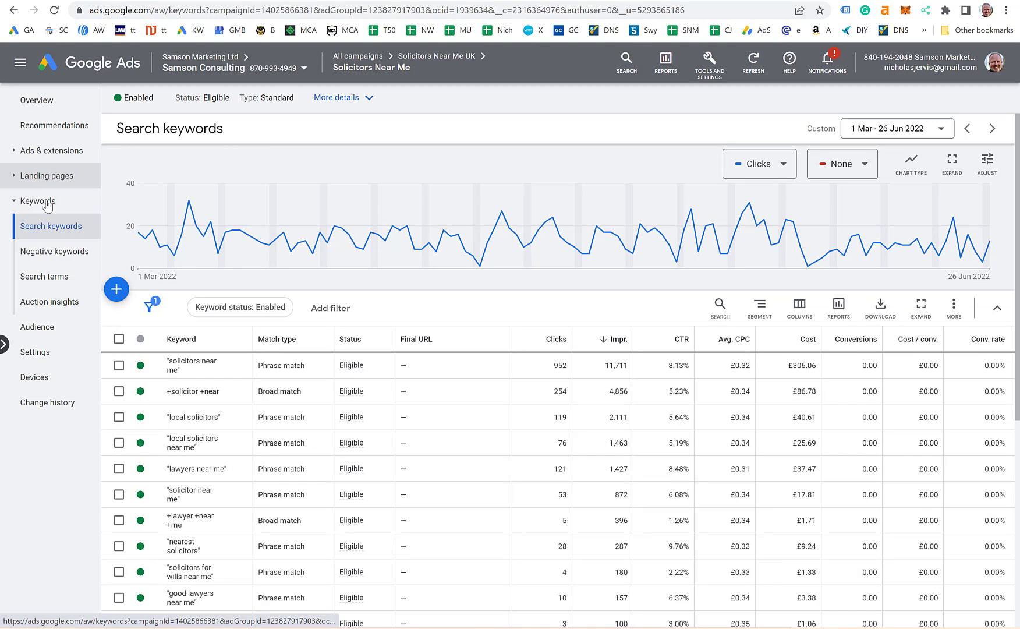
{"action": "left_click", "coordinate": [47, 151]}
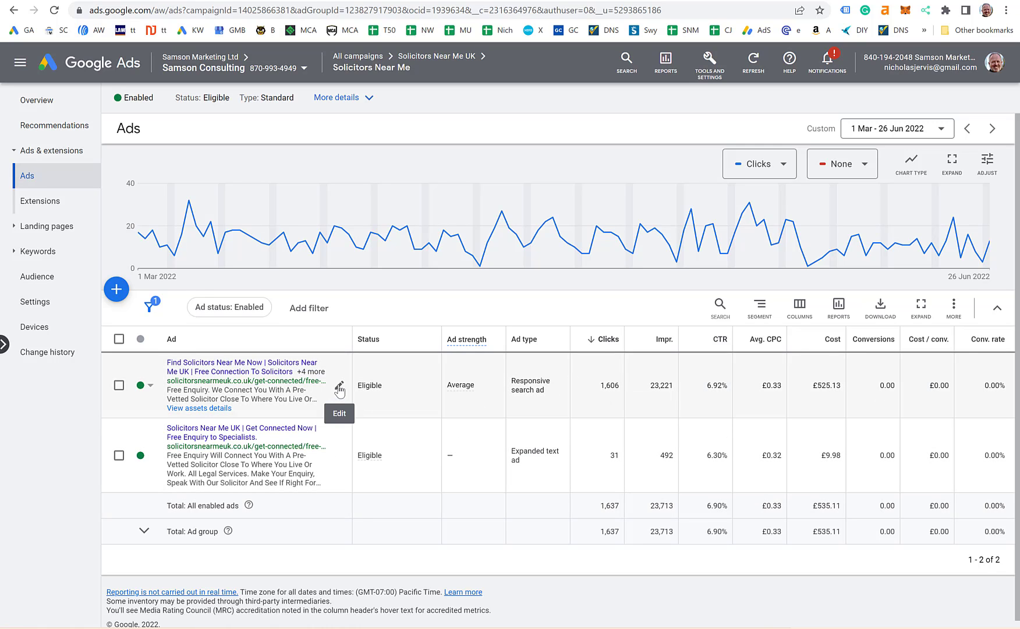
{"action": "left_click", "coordinate": [340, 388]}
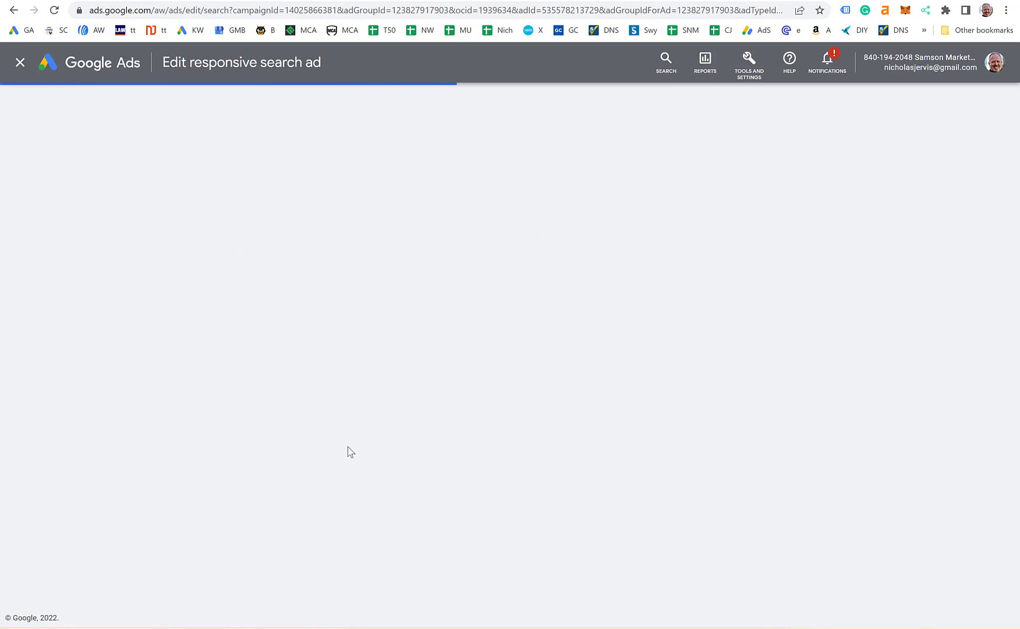
{"action": "scroll", "coordinate": [433, 319], "scroll_direction": "down", "scroll_amount": 5}
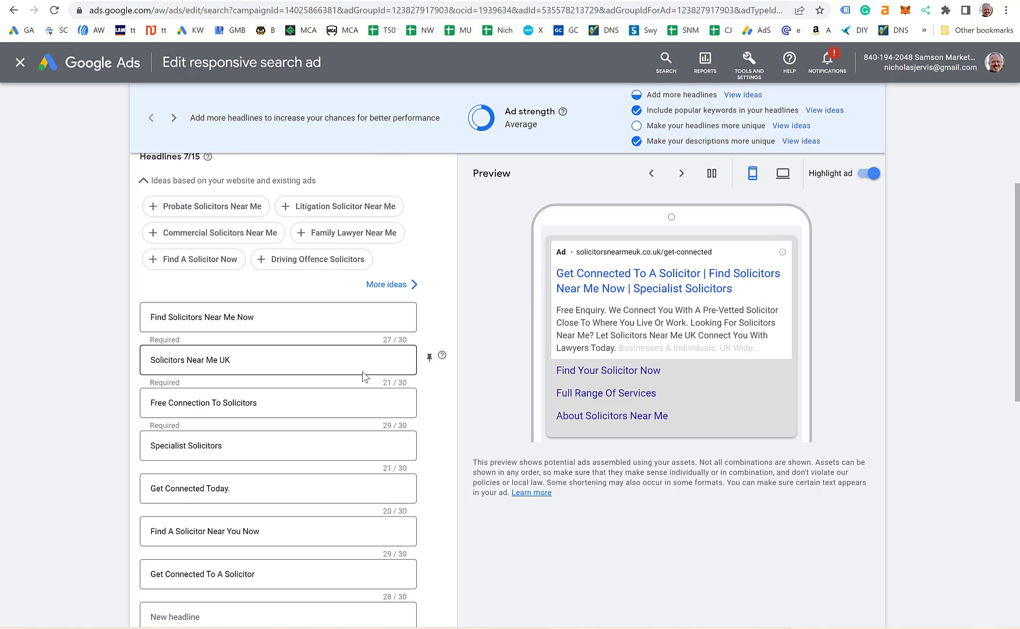
{"action": "scroll", "coordinate": [364, 375], "scroll_direction": "down", "scroll_amount": 2}
{"action": "scroll", "coordinate": [358, 390], "scroll_direction": "up", "scroll_amount": 5}
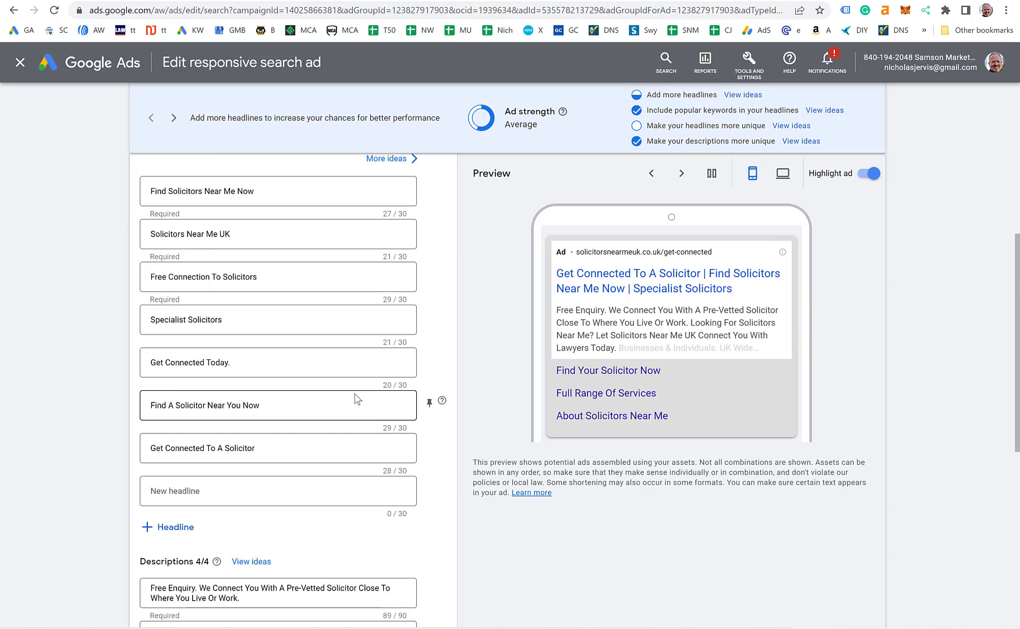
{"action": "left_click", "coordinate": [354, 392]}
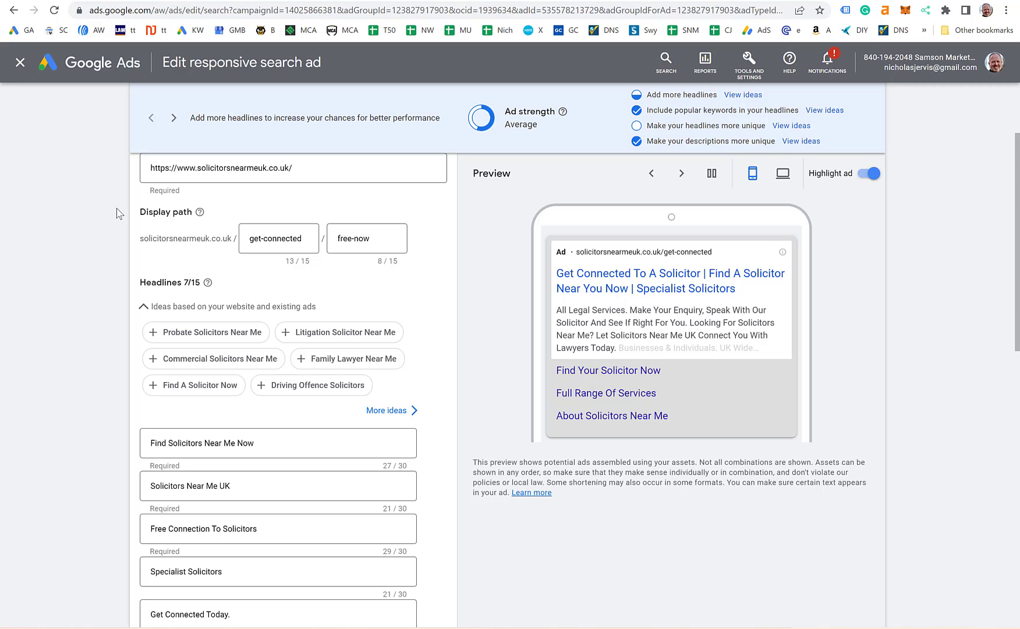
{"action": "left_click", "coordinate": [13, 10]}
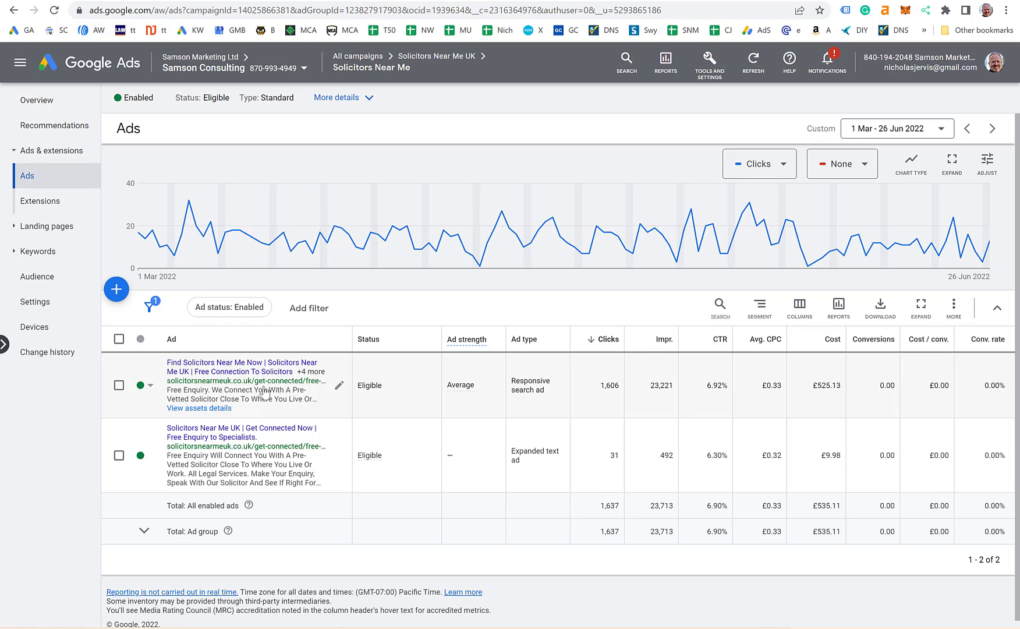
Step: Show the responsive search ad's combinations report and select the top combination's 3,430 impressions
{"action": "left_click", "coordinate": [198, 408]}
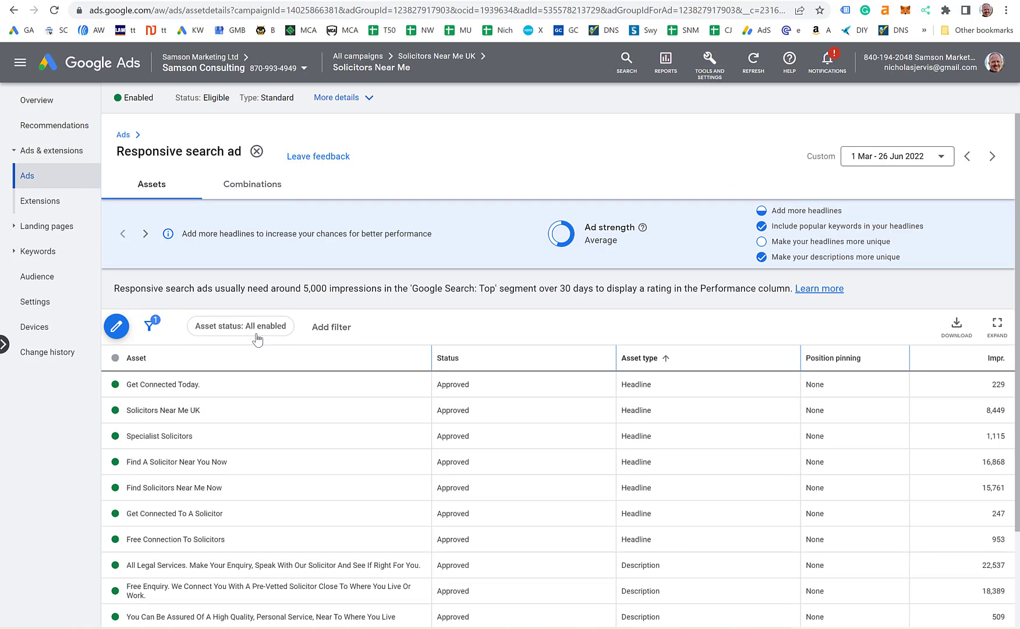
{"action": "left_click", "coordinate": [244, 187]}
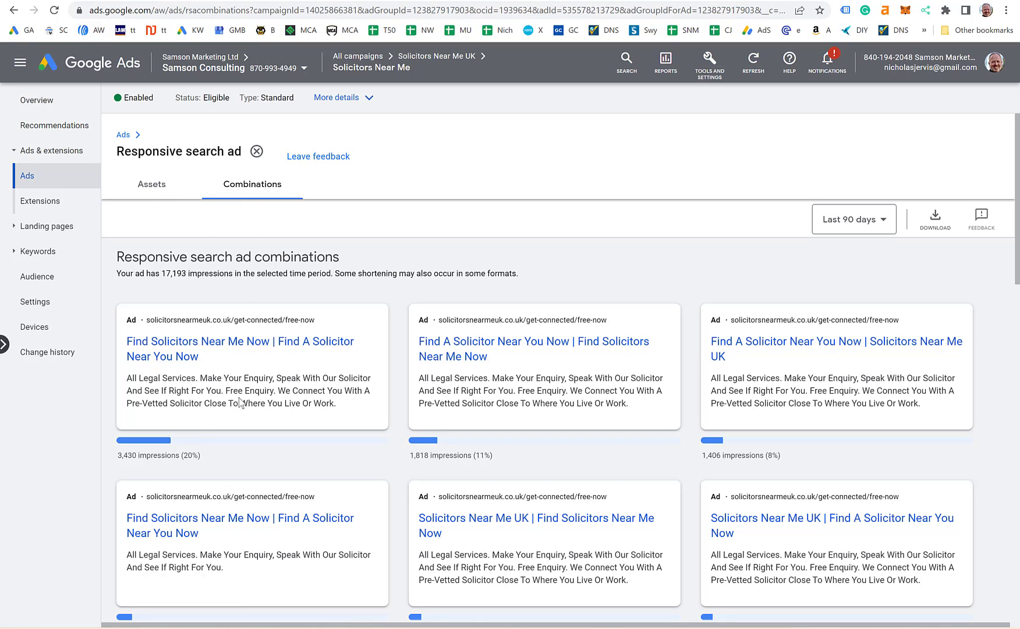
{"action": "left_click_drag", "start_coordinate": [210, 459], "coordinate": [118, 460]}
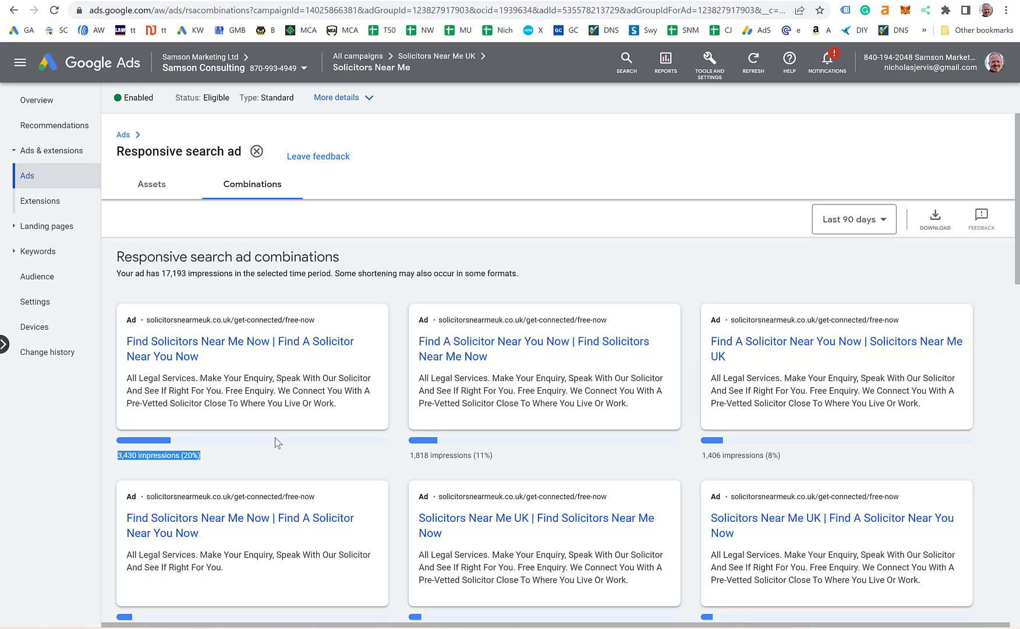
Step: Clear the impressions selection and go back to the ad group's Ads list
{"action": "left_click", "coordinate": [274, 455]}
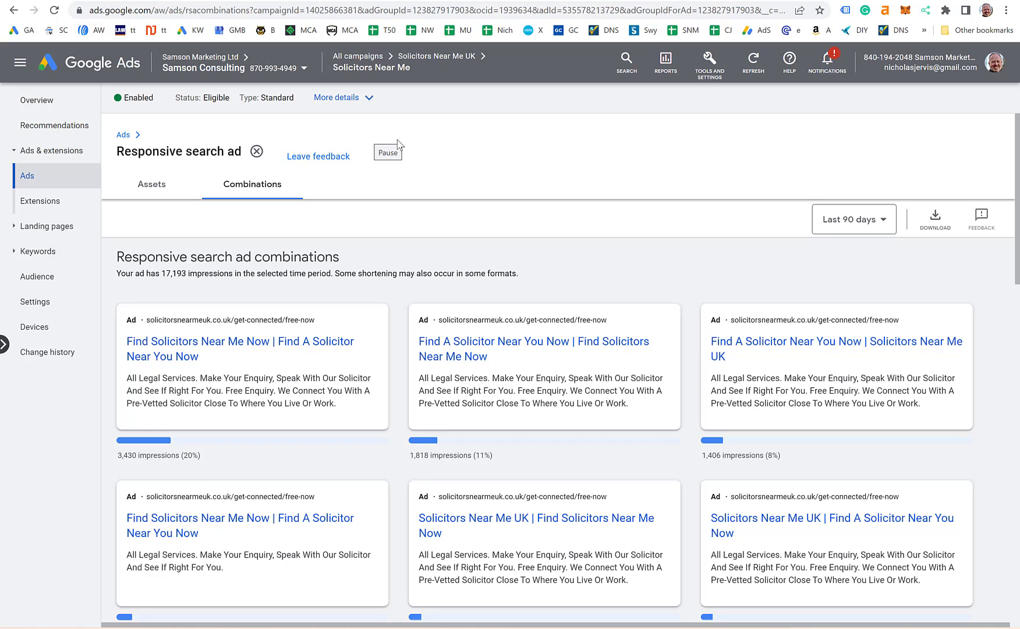
{"action": "key", "text": "alt+Left"}
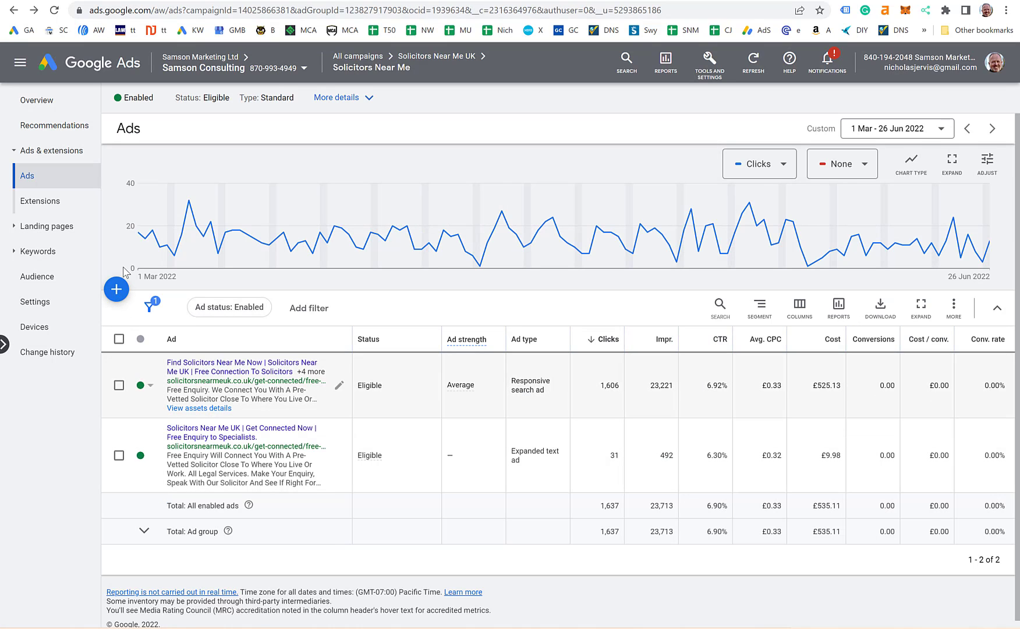
Step: Create a new responsive search ad draft and review its prefilled final URL, display path and headlines
{"action": "left_click", "coordinate": [118, 290]}
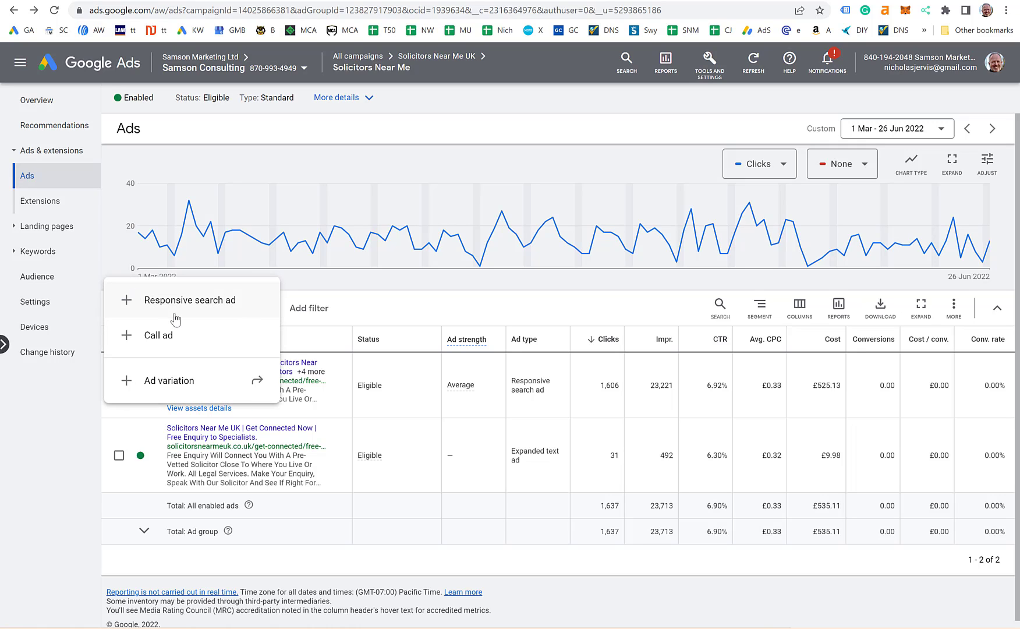
{"action": "left_click", "coordinate": [196, 303]}
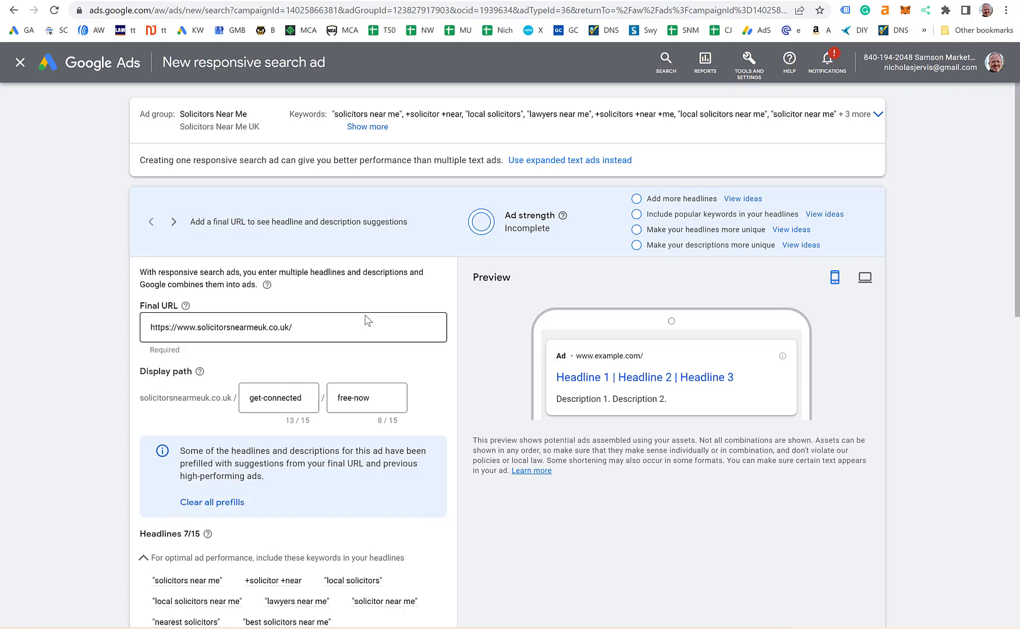
{"action": "scroll", "coordinate": [327, 291], "scroll_direction": "down", "scroll_amount": 6}
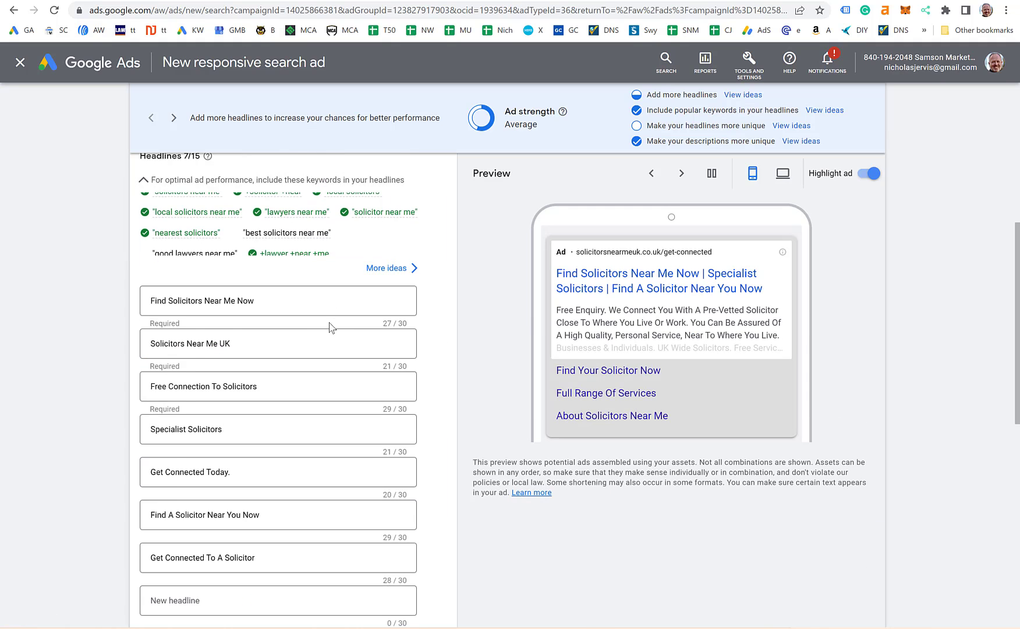
{"action": "scroll", "coordinate": [259, 358], "scroll_direction": "up", "scroll_amount": 2}
{"action": "scroll", "coordinate": [245, 250], "scroll_direction": "up", "scroll_amount": 4}
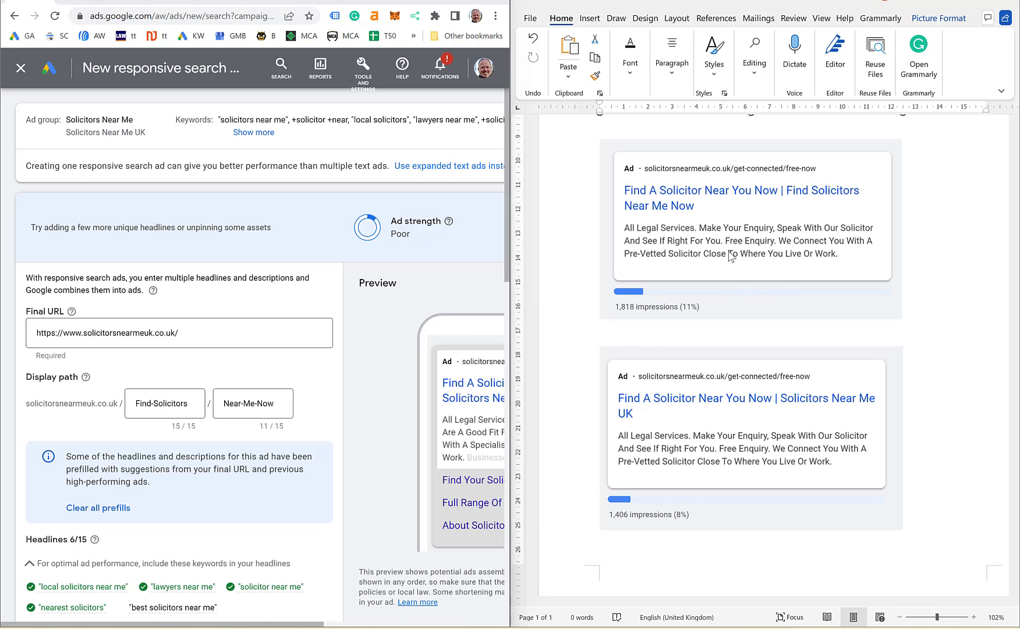
Step: Scroll the Word document to the top combination screenshot showing 3,430 impressions
{"action": "scroll", "coordinate": [689, 261], "scroll_direction": "down", "scroll_amount": 1}
{"action": "scroll", "coordinate": [688, 261], "scroll_direction": "up", "scroll_amount": 4}
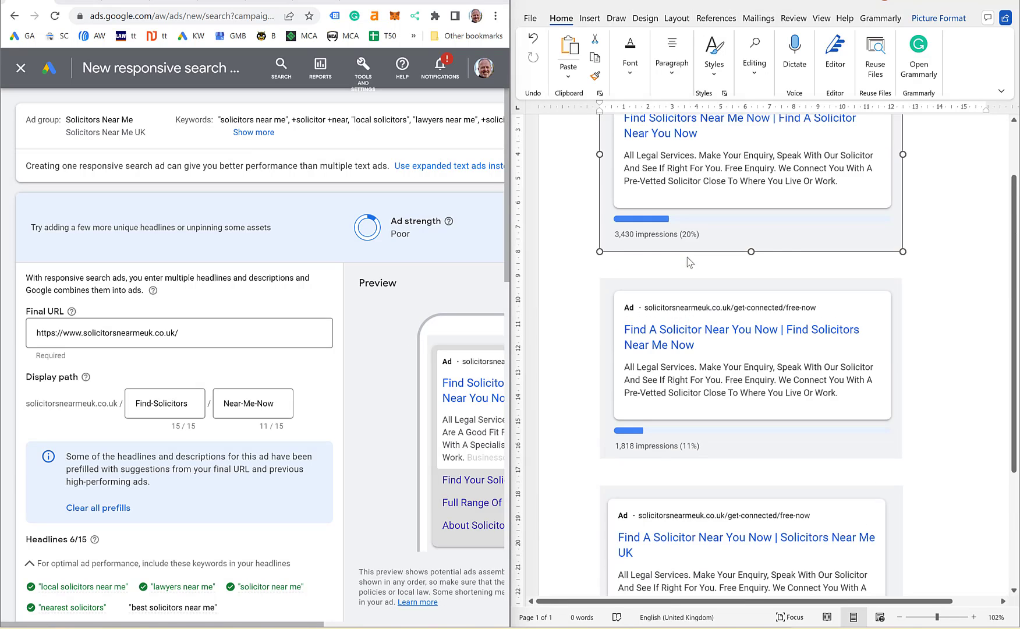
{"action": "scroll", "coordinate": [688, 260], "scroll_direction": "up", "scroll_amount": 1}
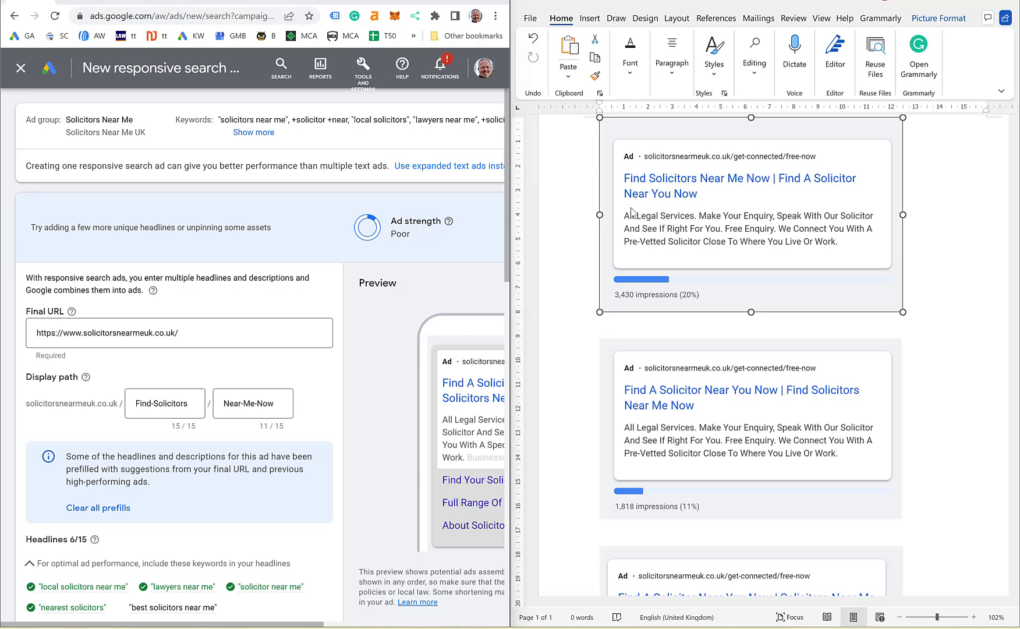
Step: Check the display path boxes read Find-Solicitors and Near-Me-Now
{"action": "triple_click", "coordinate": [181, 403]}
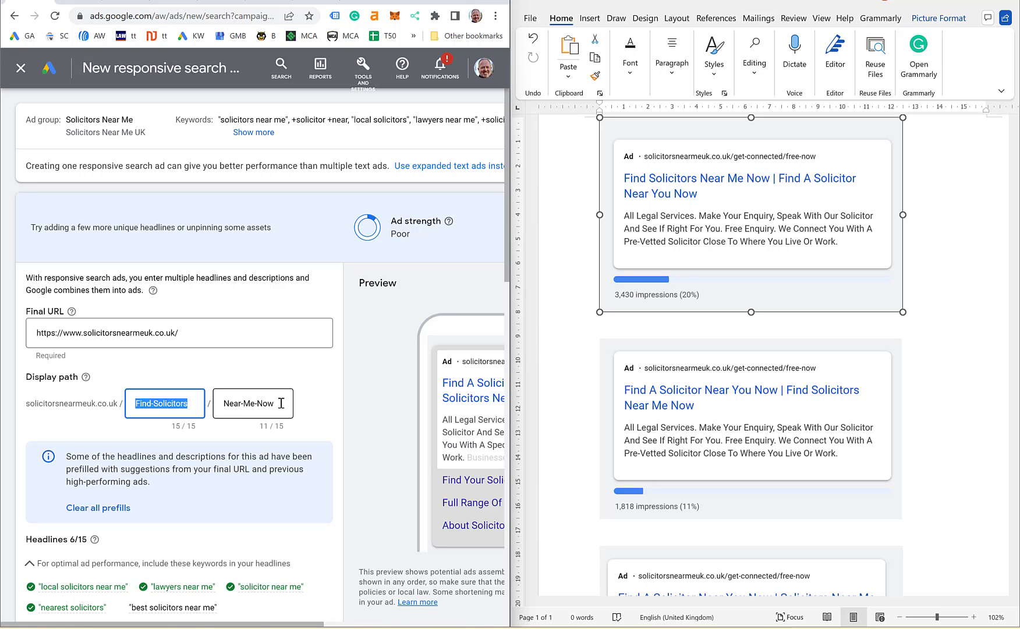
{"action": "left_click", "coordinate": [207, 403]}
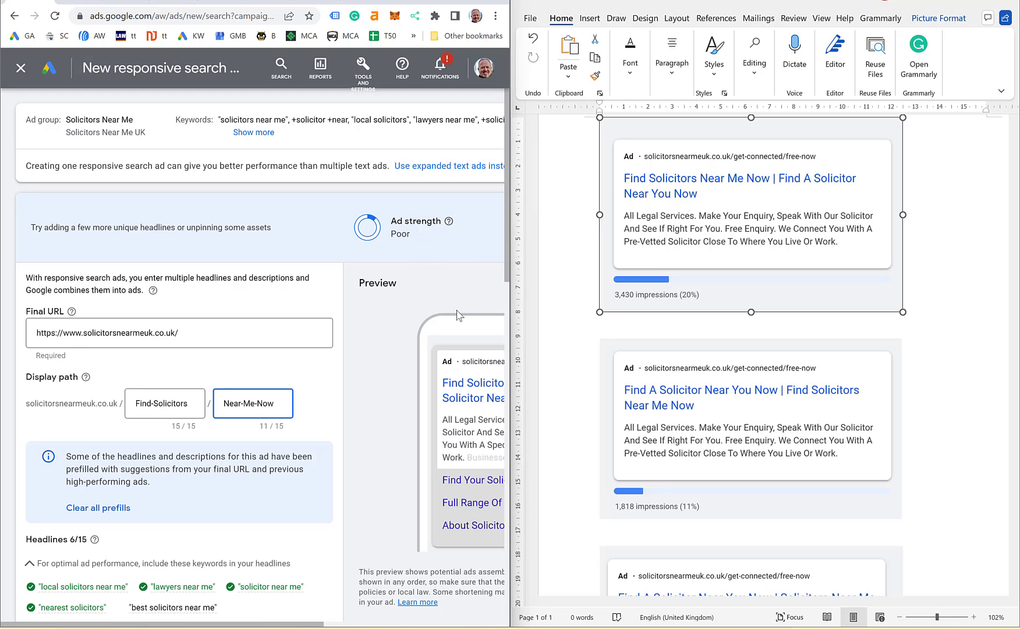
{"action": "scroll", "coordinate": [358, 327], "scroll_direction": "down", "scroll_amount": 2}
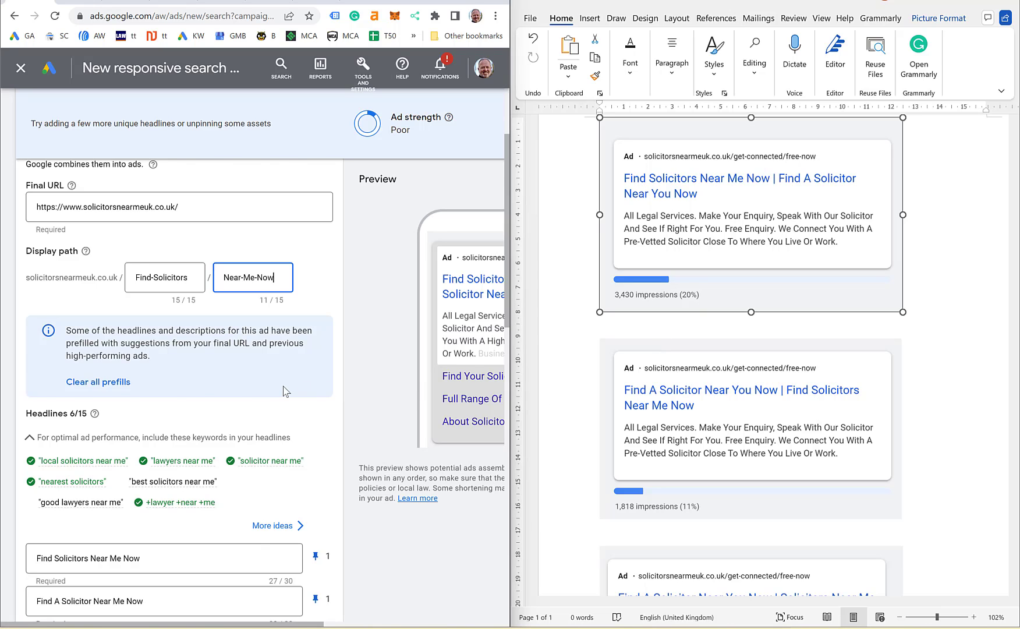
{"action": "scroll", "coordinate": [286, 388], "scroll_direction": "down", "scroll_amount": 2}
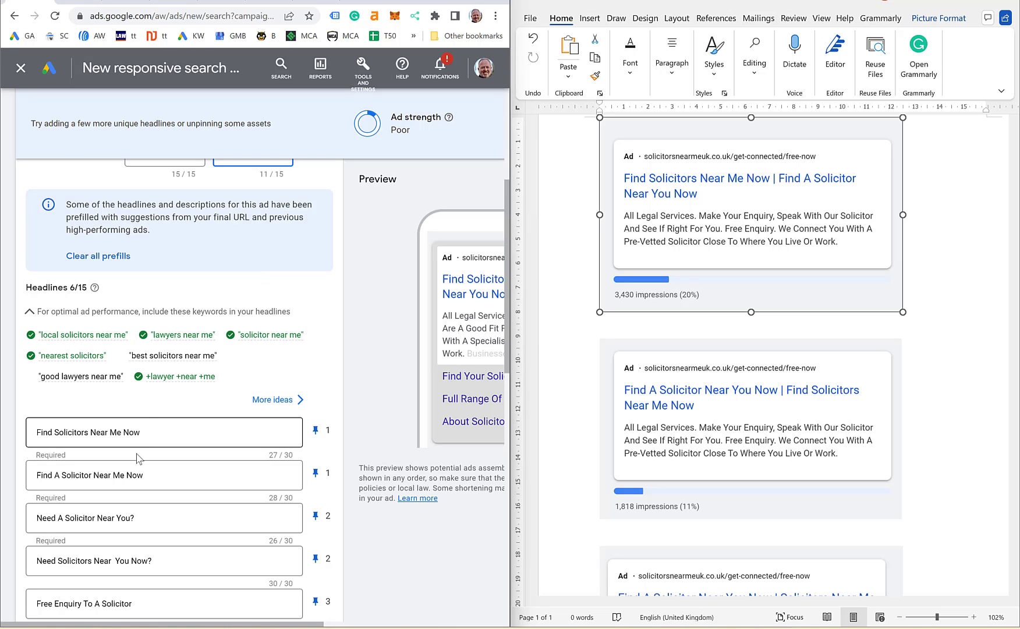
{"action": "scroll", "coordinate": [163, 385], "scroll_direction": "down", "scroll_amount": 2}
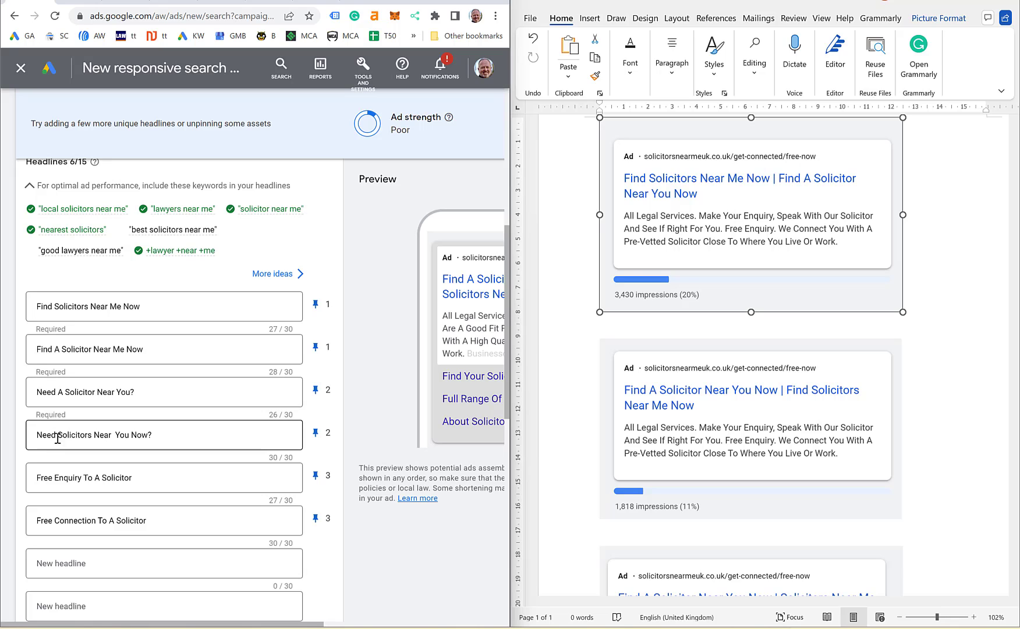
{"action": "left_click", "coordinate": [113, 431]}
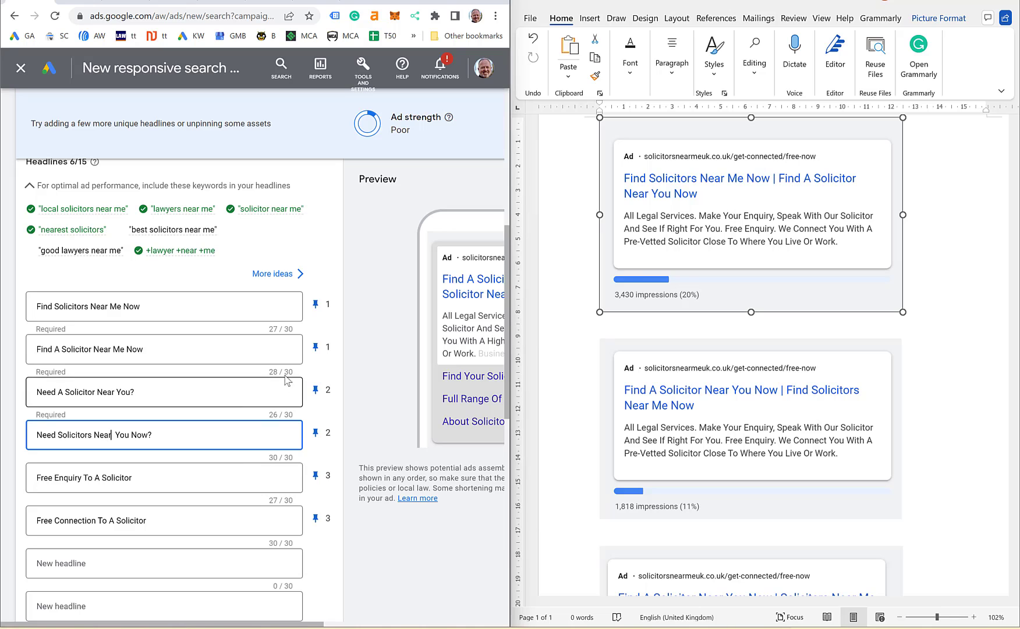
{"action": "scroll", "coordinate": [145, 326], "scroll_direction": "down", "scroll_amount": 2}
{"action": "scroll", "coordinate": [140, 326], "scroll_direction": "down", "scroll_amount": 2}
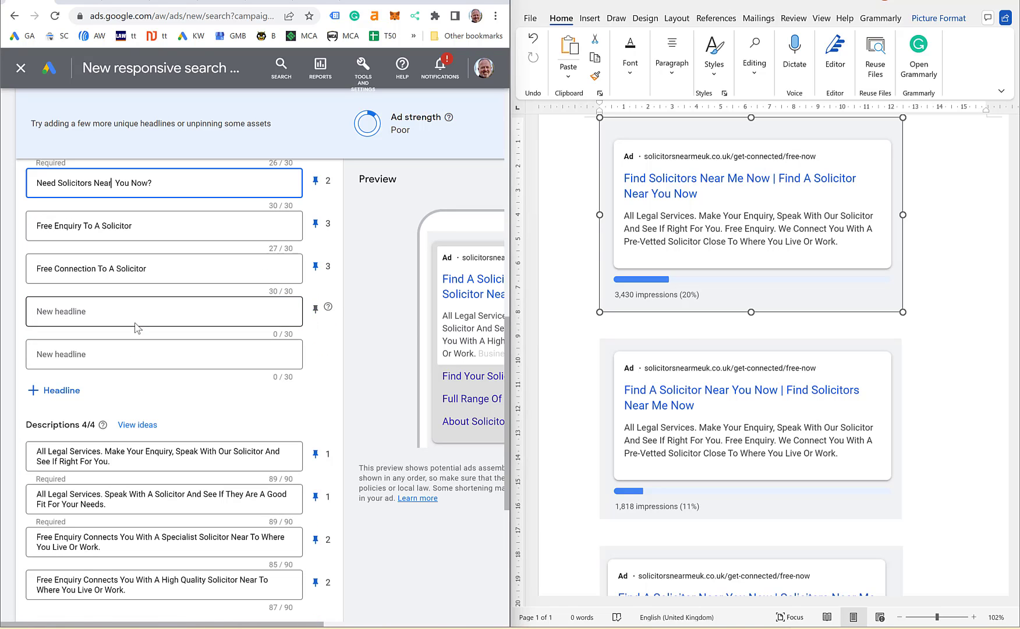
{"action": "scroll", "coordinate": [683, 337], "scroll_direction": "down", "scroll_amount": 1}
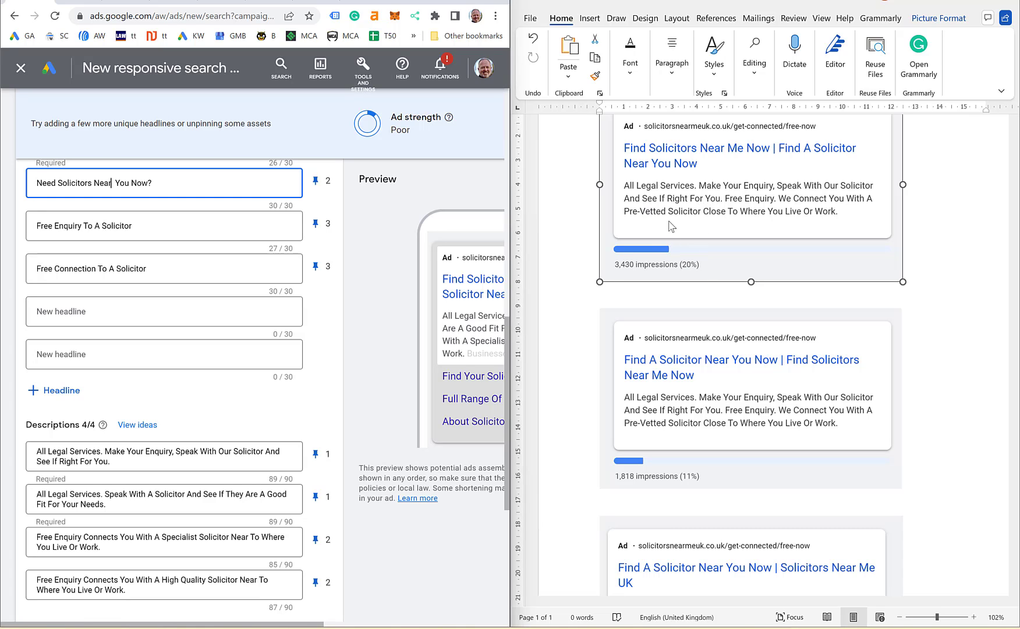
{"action": "triple_click", "coordinate": [114, 504]}
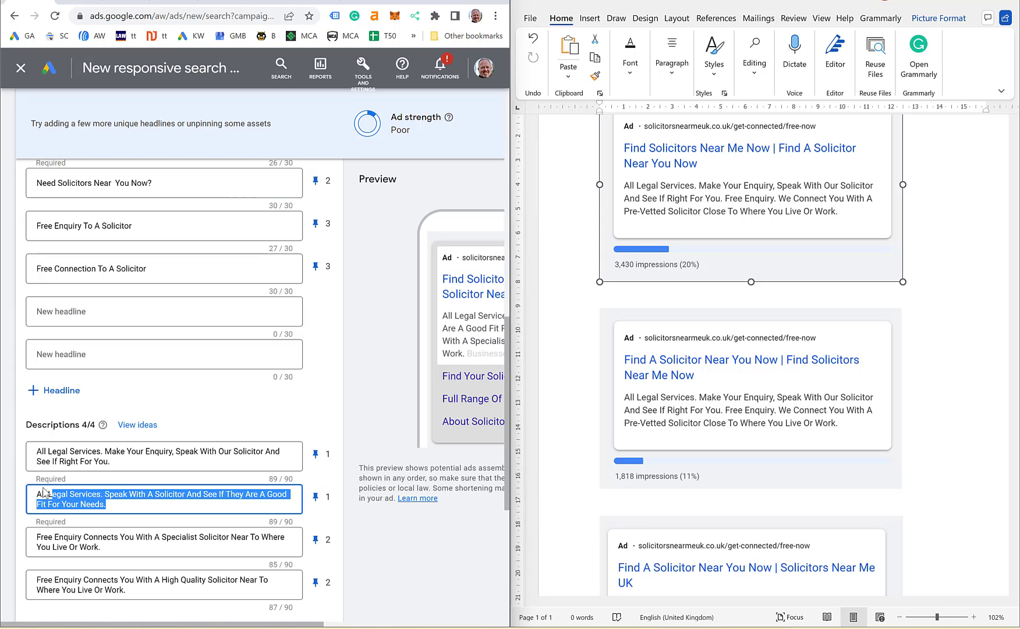
{"action": "left_click", "coordinate": [156, 507]}
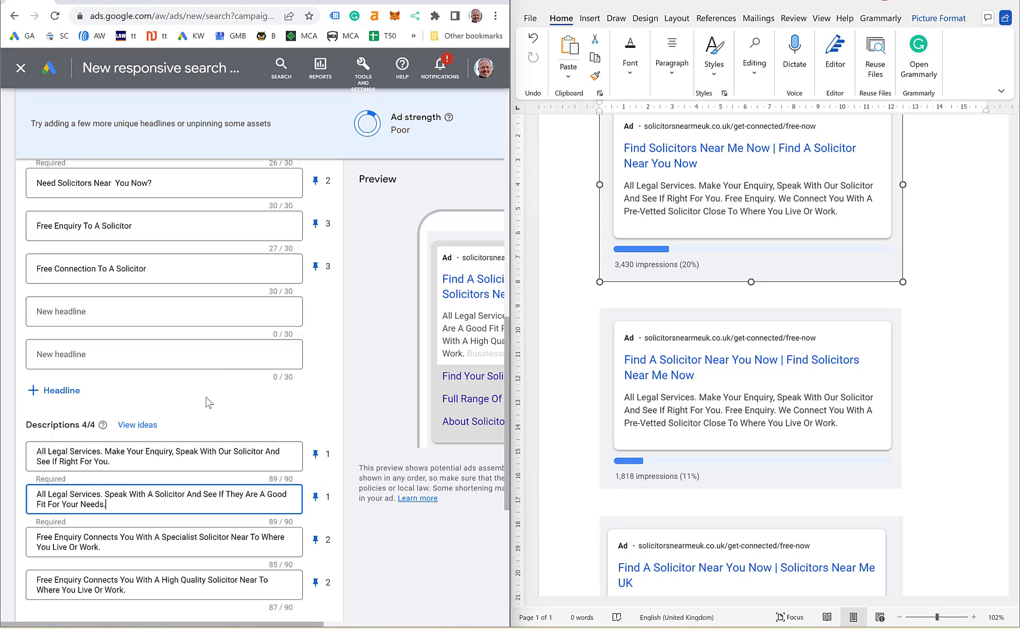
{"action": "scroll", "coordinate": [219, 389], "scroll_direction": "down", "scroll_amount": 2}
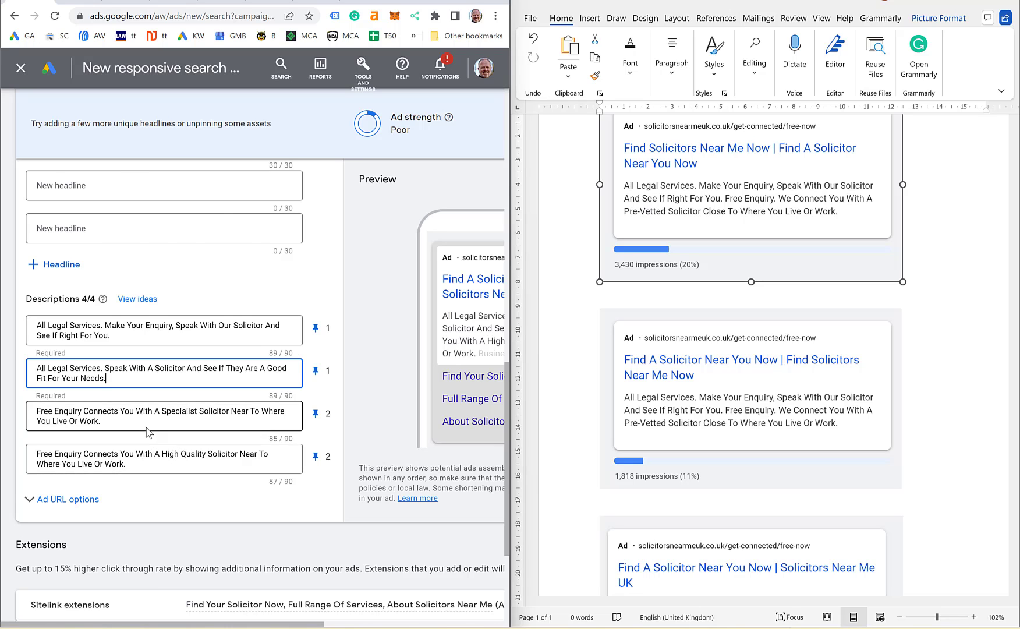
Step: Save the new responsive search ad and maximize the Chrome window
{"action": "scroll", "coordinate": [146, 432], "scroll_direction": "down", "scroll_amount": 2}
{"action": "scroll", "coordinate": [162, 389], "scroll_direction": "down", "scroll_amount": 1}
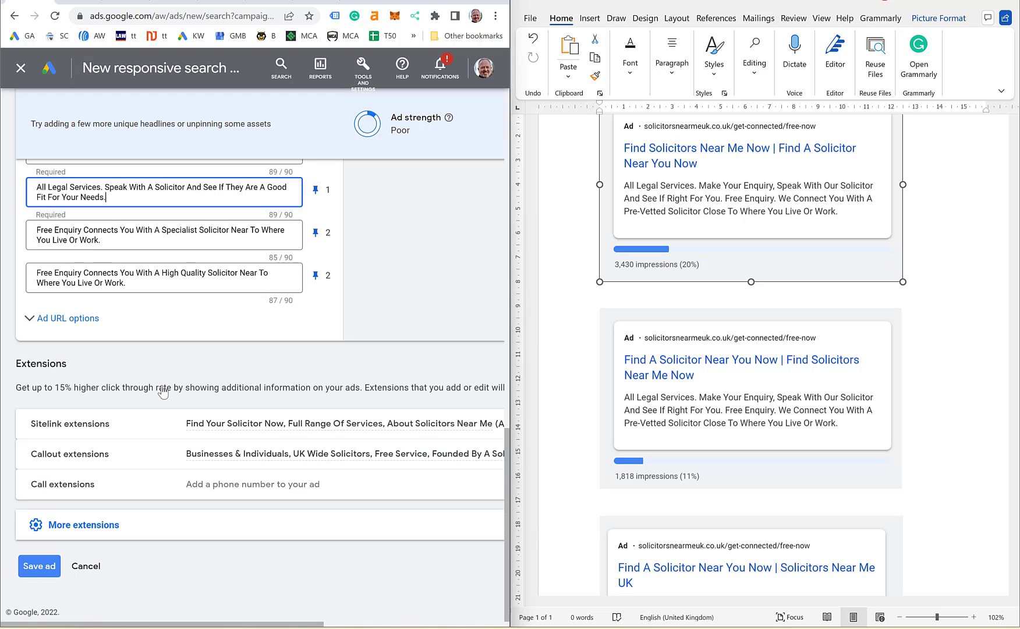
{"action": "left_click", "coordinate": [37, 567]}
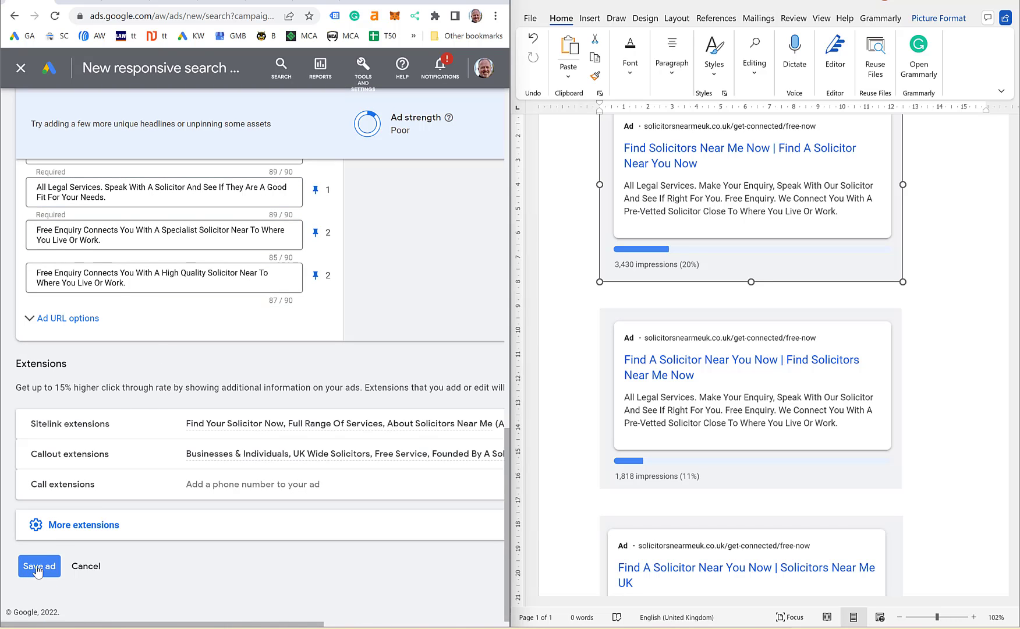
{"action": "double_click", "coordinate": [462, 6]}
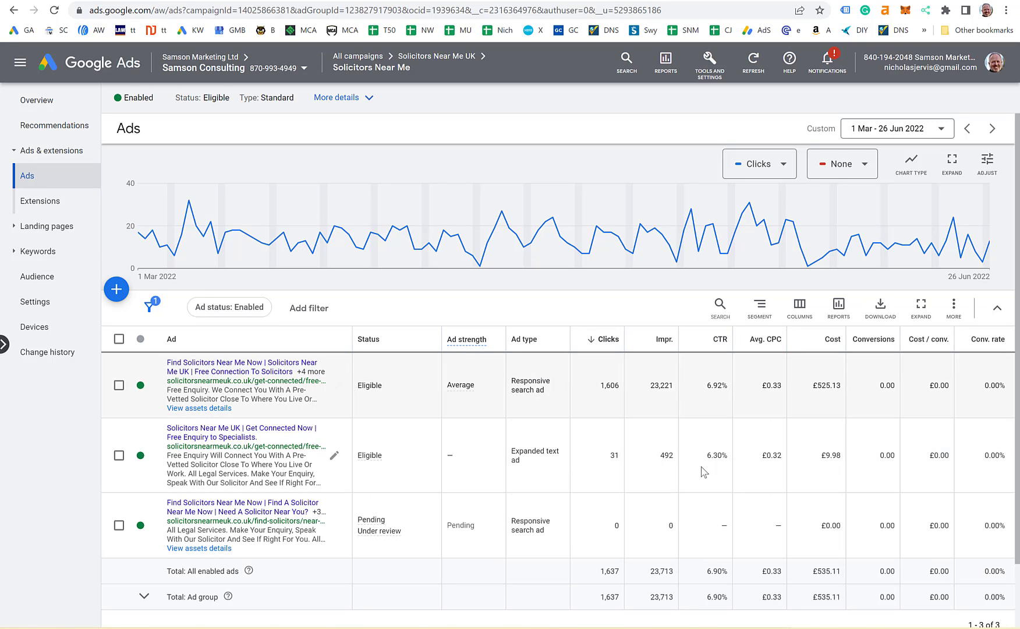
{"action": "double_click", "coordinate": [710, 387]}
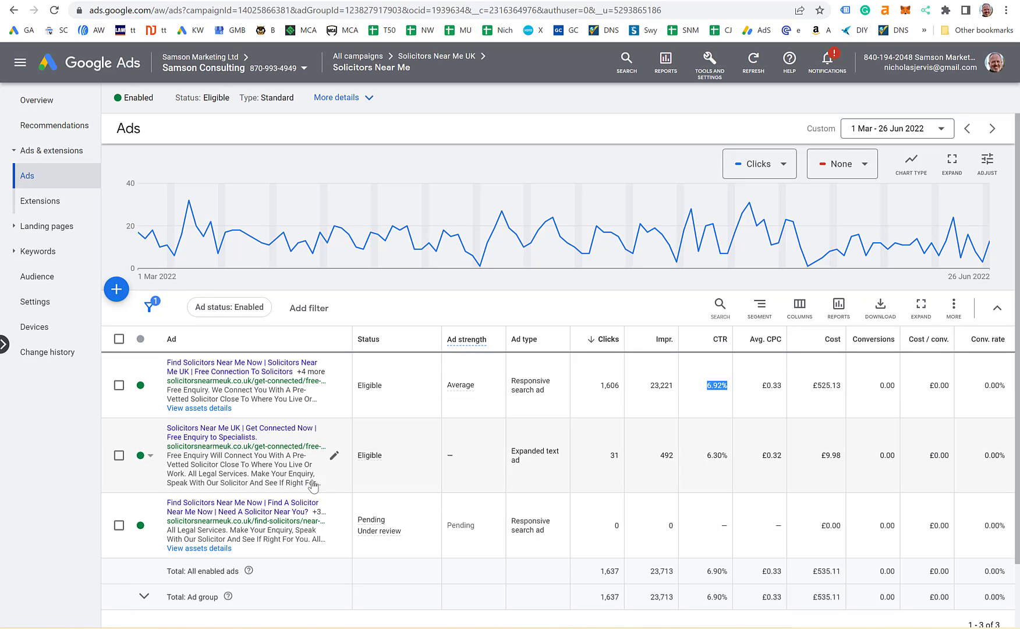
{"action": "double_click", "coordinate": [616, 526]}
{"action": "left_click_drag", "start_coordinate": [670, 526], "coordinate": [679, 530]}
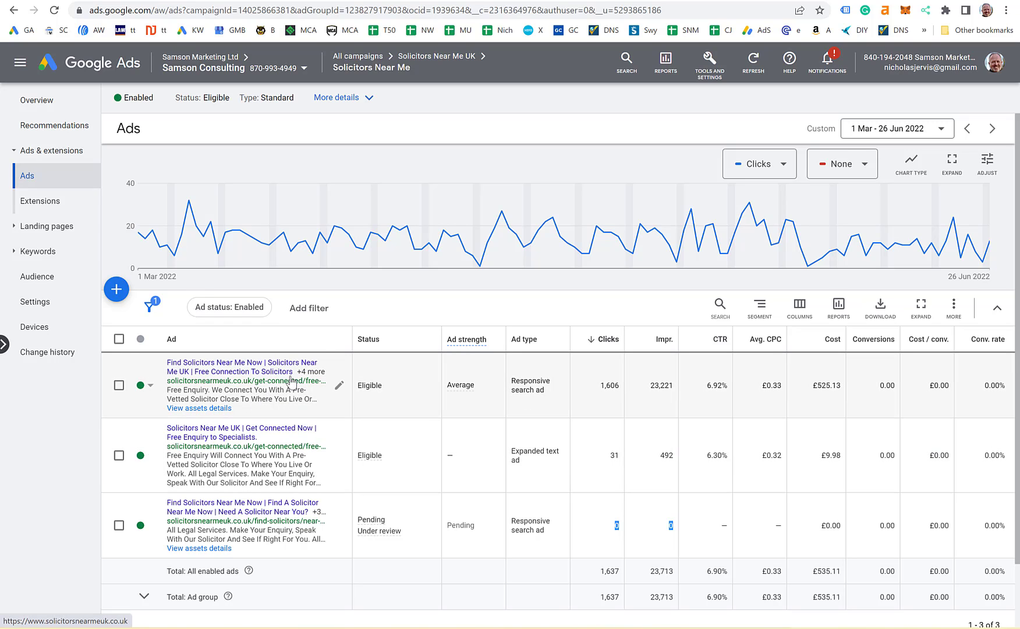
{"action": "mouse_move", "coordinate": [445, 264]}
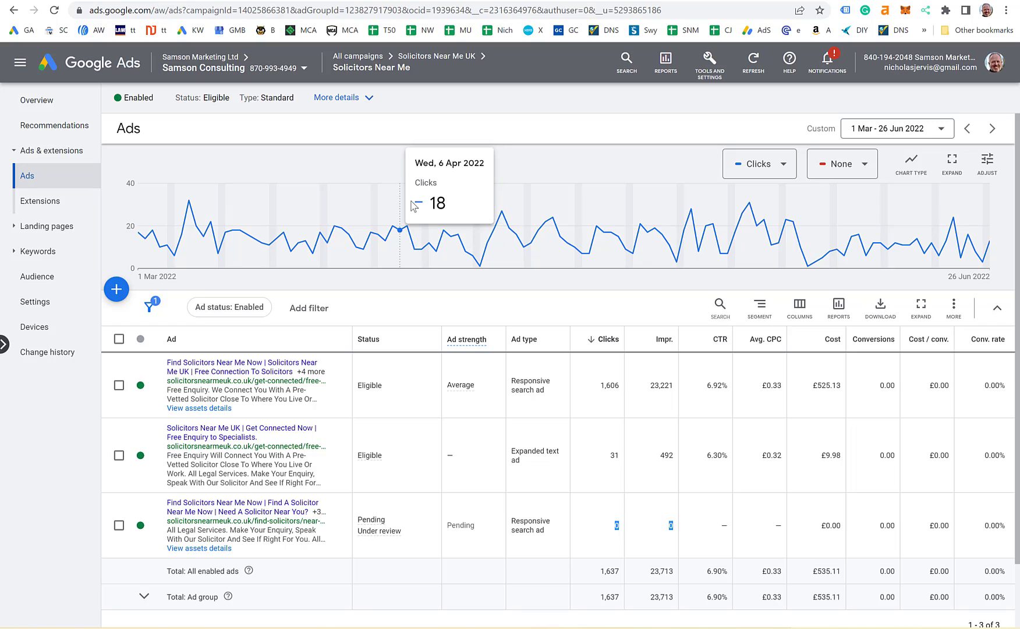